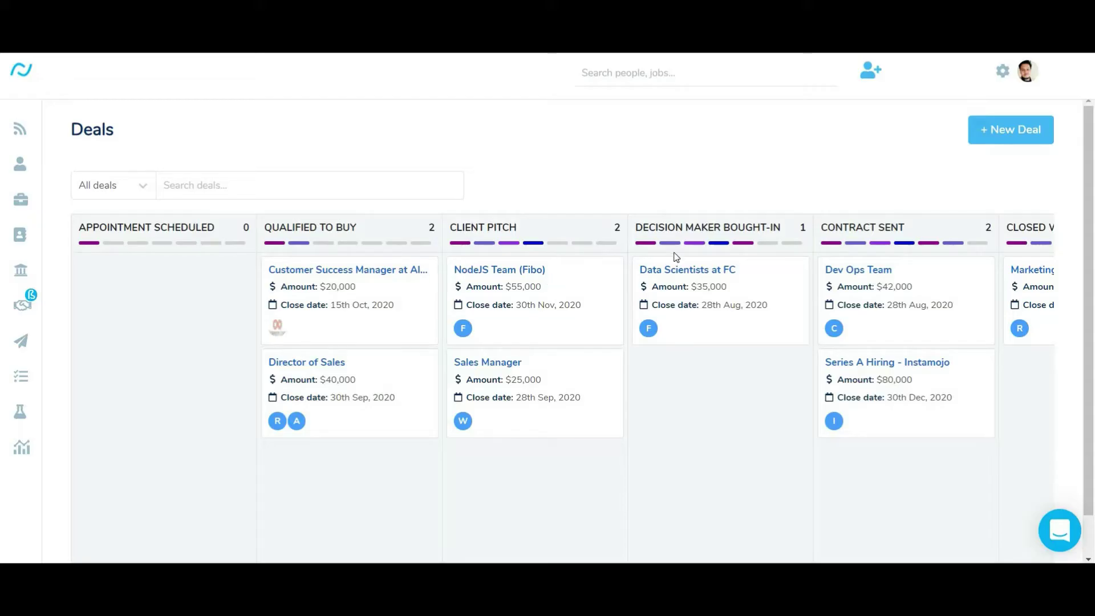
{"action": "scroll", "coordinate": [674, 256], "scroll_direction": "right", "scroll_amount": 4}
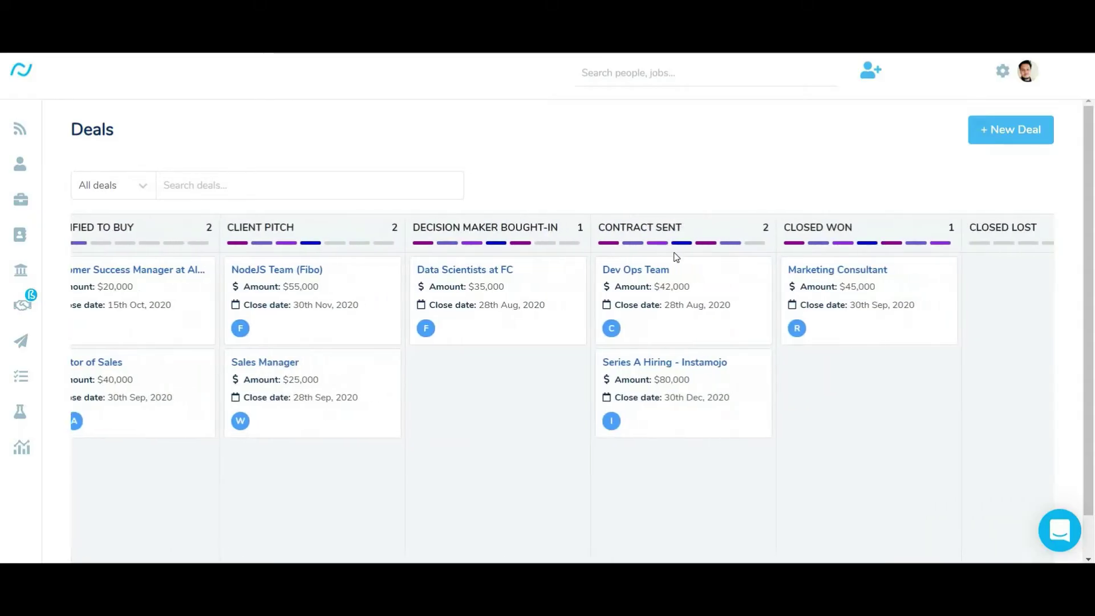
{"action": "scroll", "coordinate": [674, 255], "scroll_direction": "left", "scroll_amount": 1}
{"action": "scroll", "coordinate": [674, 256], "scroll_direction": "left", "scroll_amount": 3}
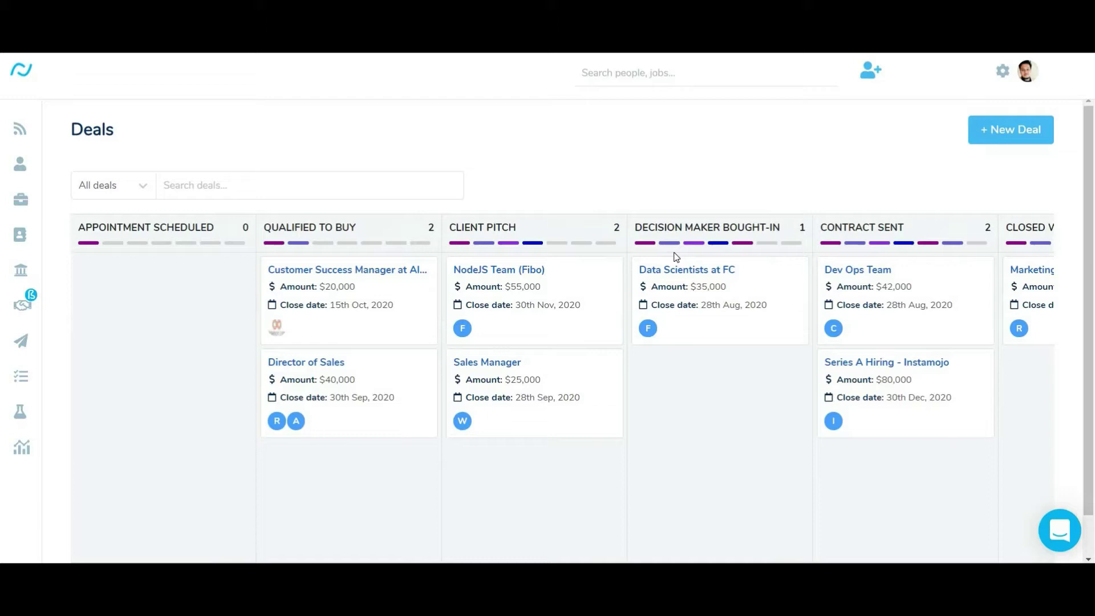
{"action": "scroll", "coordinate": [674, 257], "scroll_direction": "right", "scroll_amount": 5}
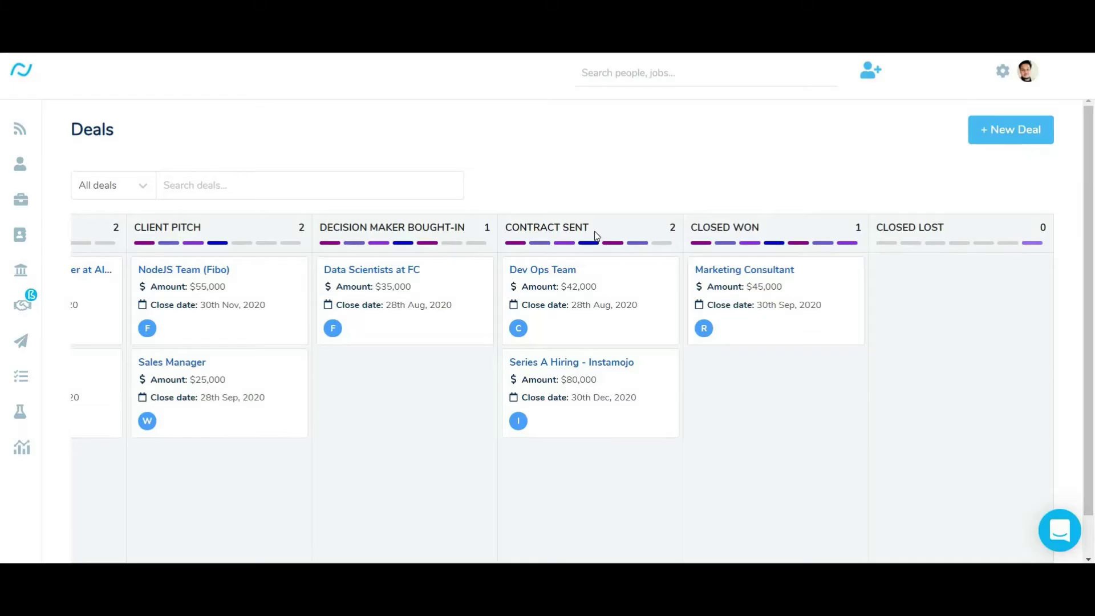
{"action": "scroll", "coordinate": [595, 232], "scroll_direction": "left", "scroll_amount": 5}
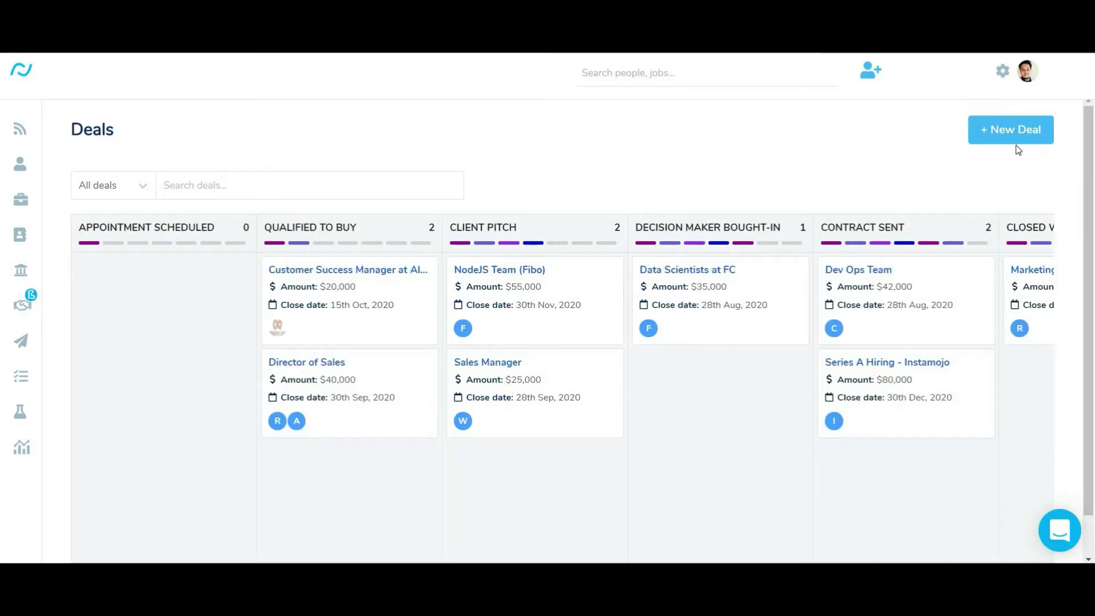
Create PHP Developer at RF ($55,000, Recruiterflow, closing 10 Sep 2020) and place it in Qualified To Buy.
{"action": "left_click", "coordinate": [1015, 128]}
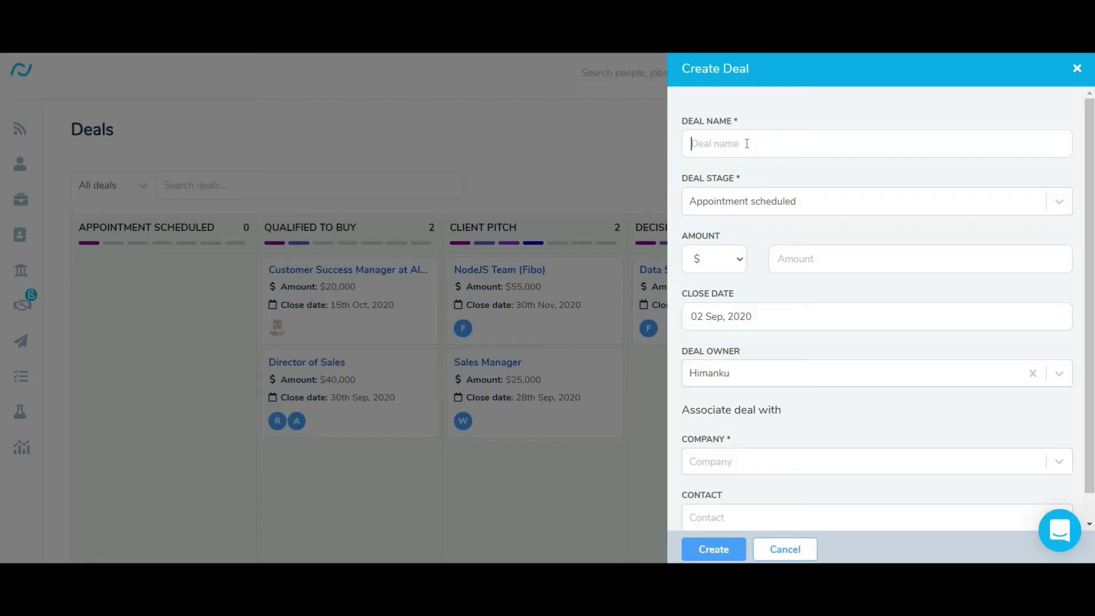
{"action": "type", "text": "PHP Developer at RF"}
{"action": "type", "text": "55000"}
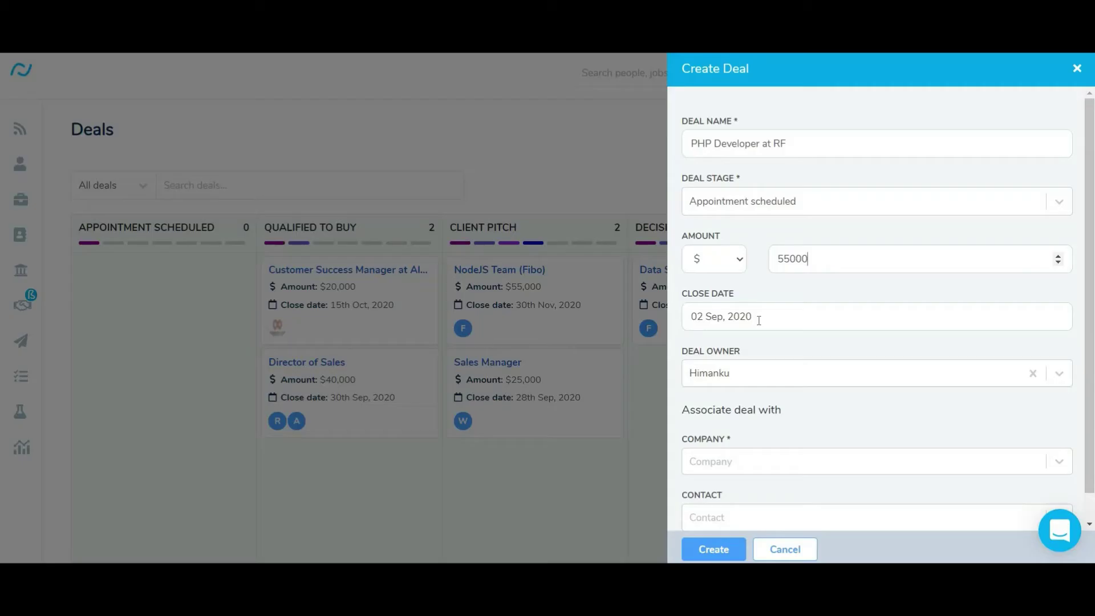
{"action": "type", "text": "00"}
{"action": "left_click", "coordinate": [758, 319]}
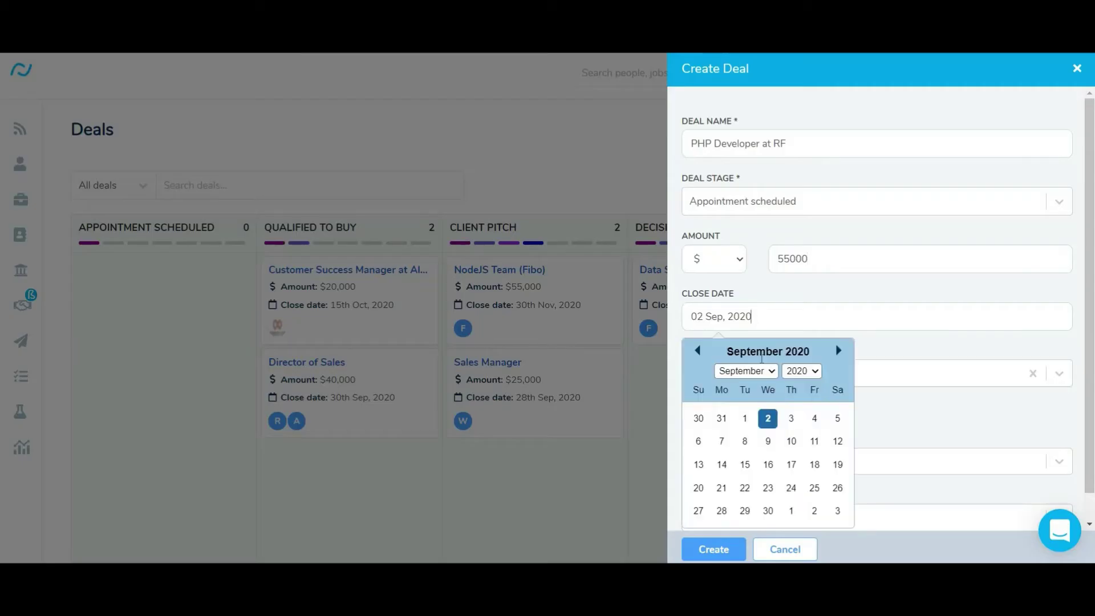
{"action": "left_click", "coordinate": [792, 445]}
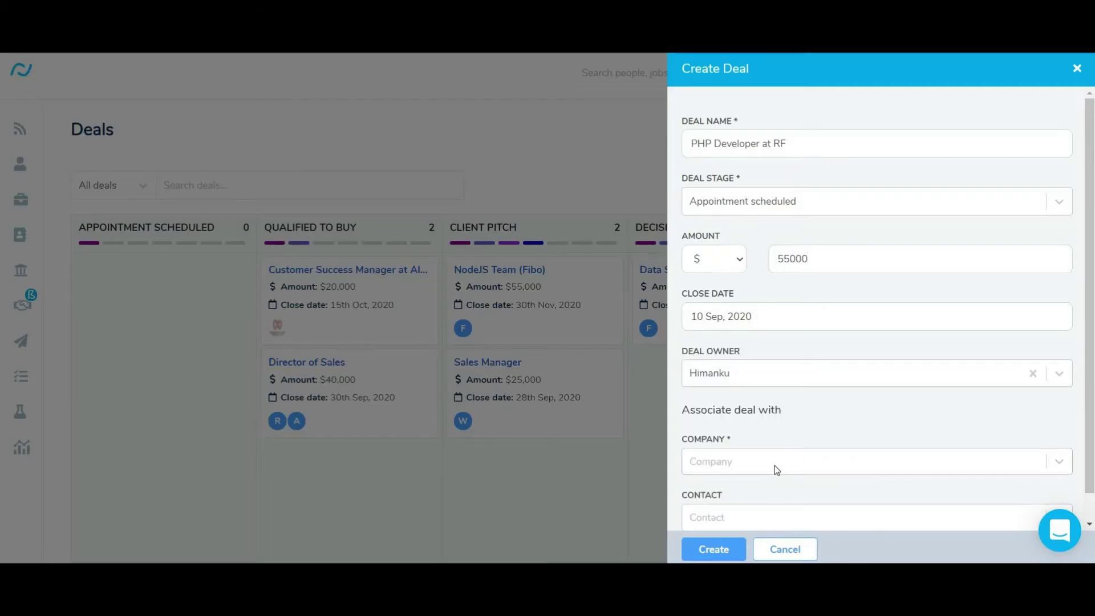
{"action": "left_click", "coordinate": [774, 465]}
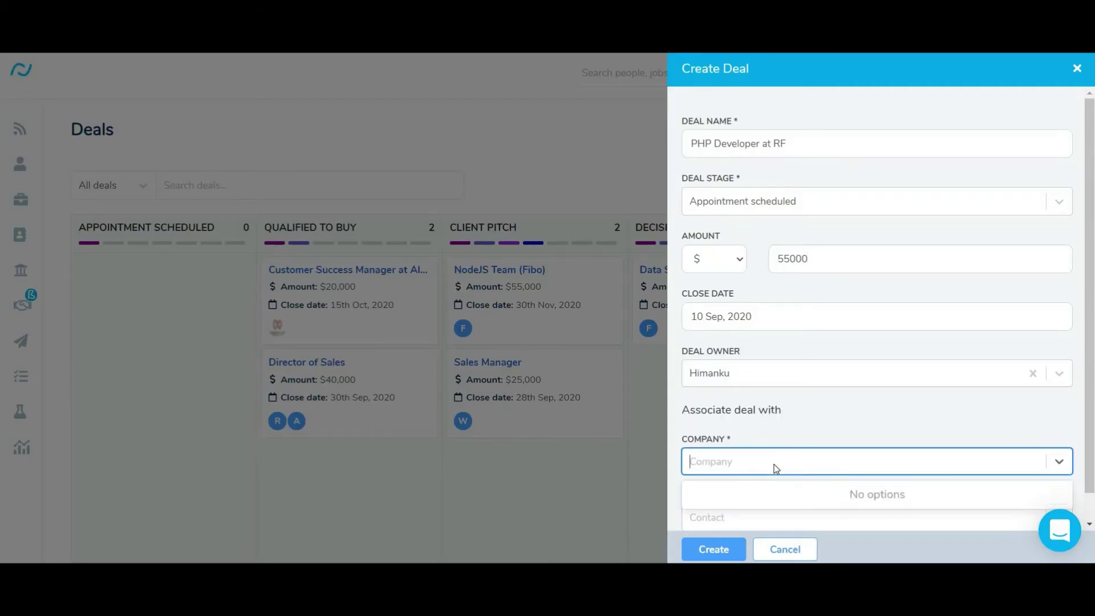
{"action": "type", "text": "Rec"}
{"action": "left_click", "coordinate": [768, 493]}
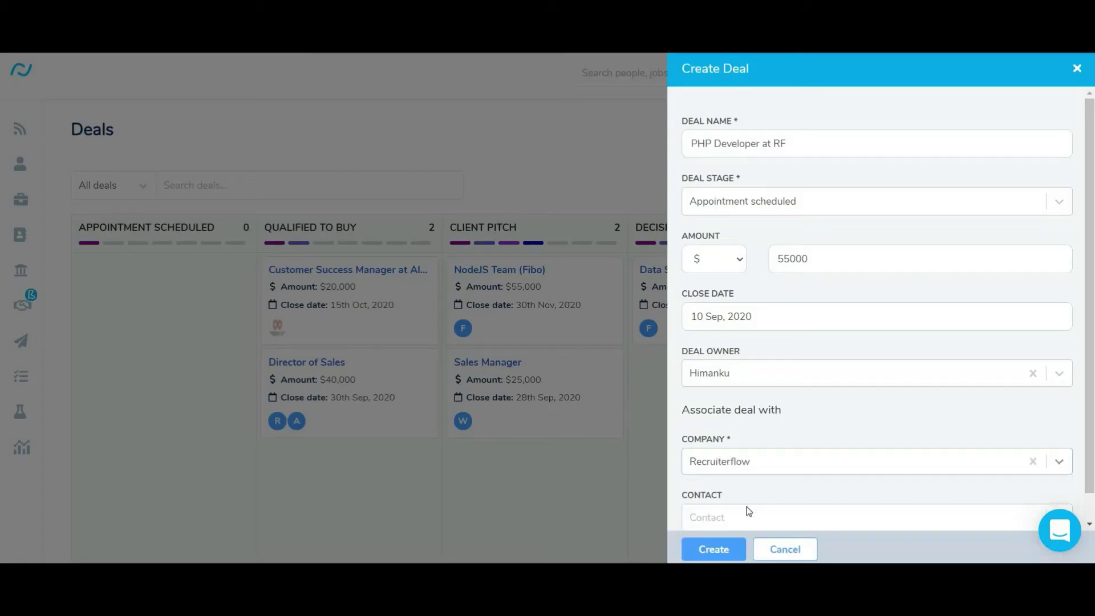
{"action": "left_click", "coordinate": [713, 549]}
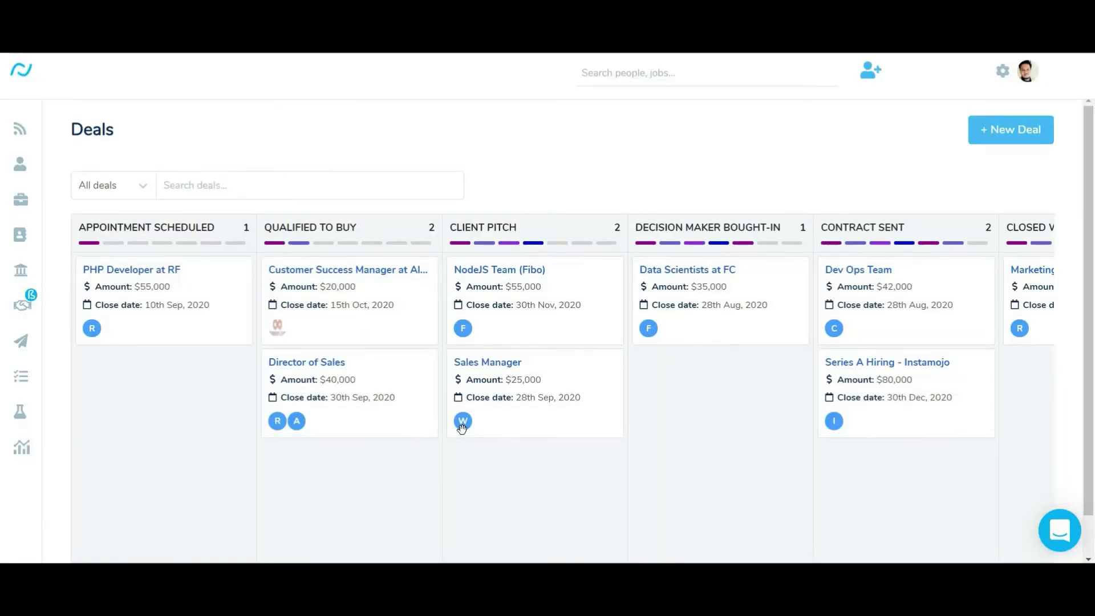
{"action": "left_click_drag", "start_coordinate": [196, 285], "coordinate": [574, 280]}
{"action": "left_click", "coordinate": [543, 270]}
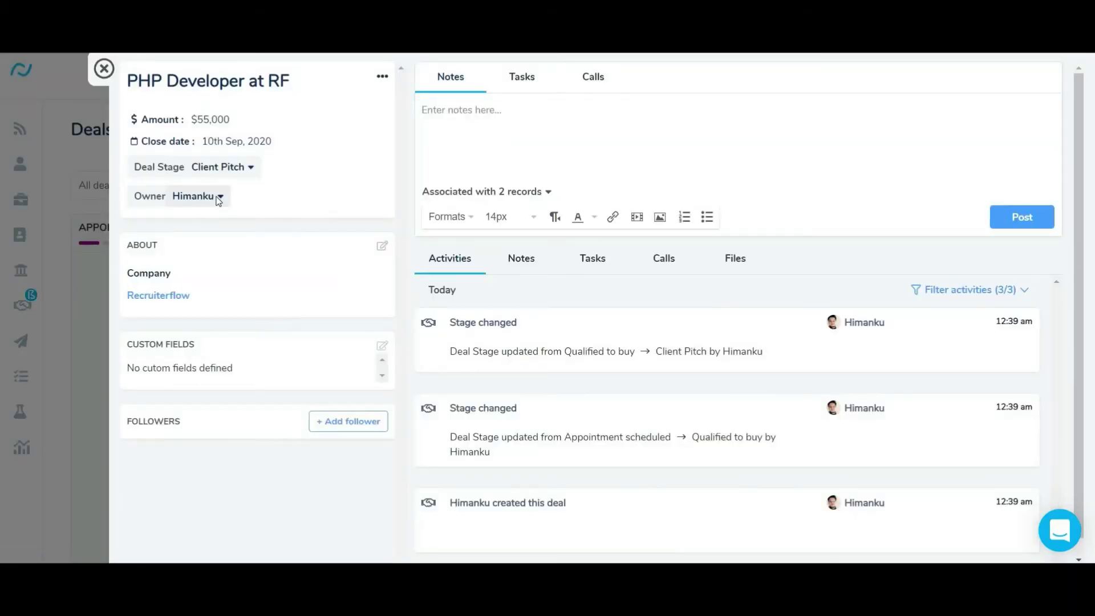
{"action": "left_click", "coordinate": [217, 198]}
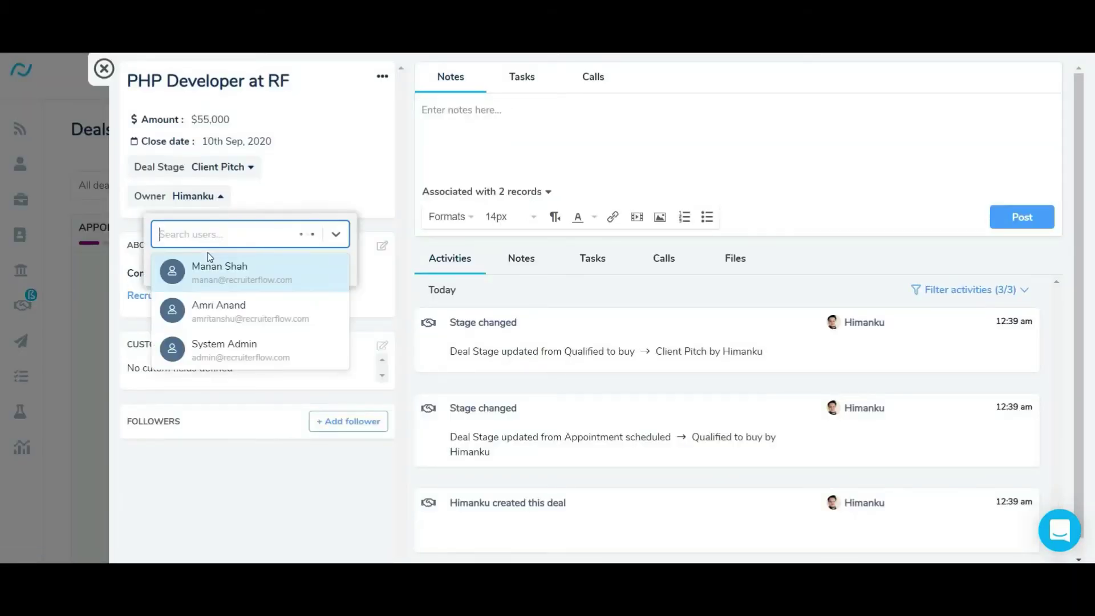
{"action": "left_click", "coordinate": [221, 307]}
{"action": "left_click", "coordinate": [184, 266]}
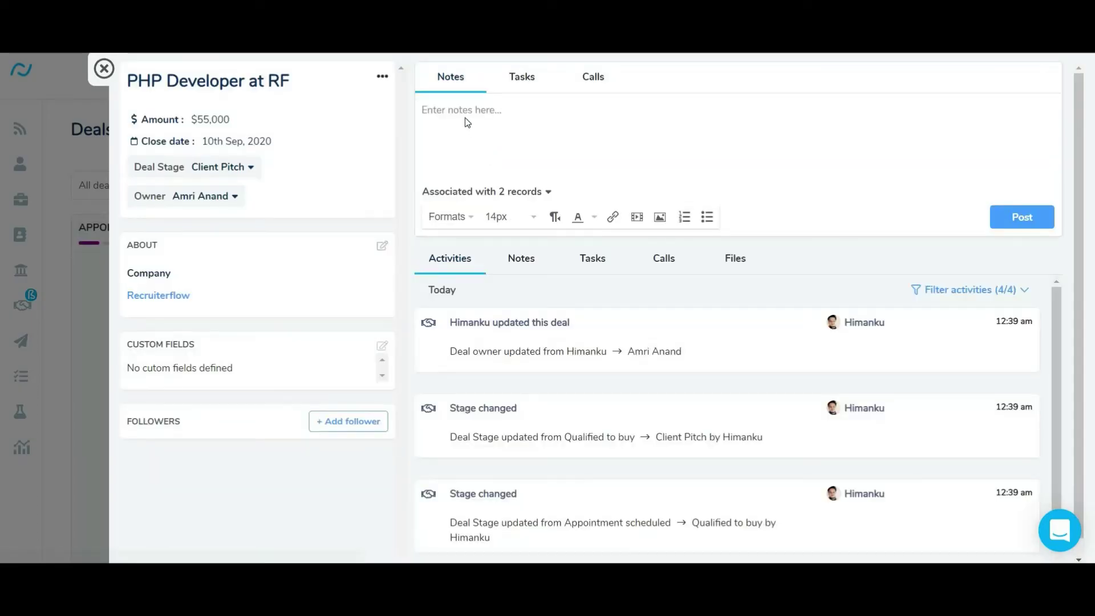
{"action": "left_click", "coordinate": [104, 70]}
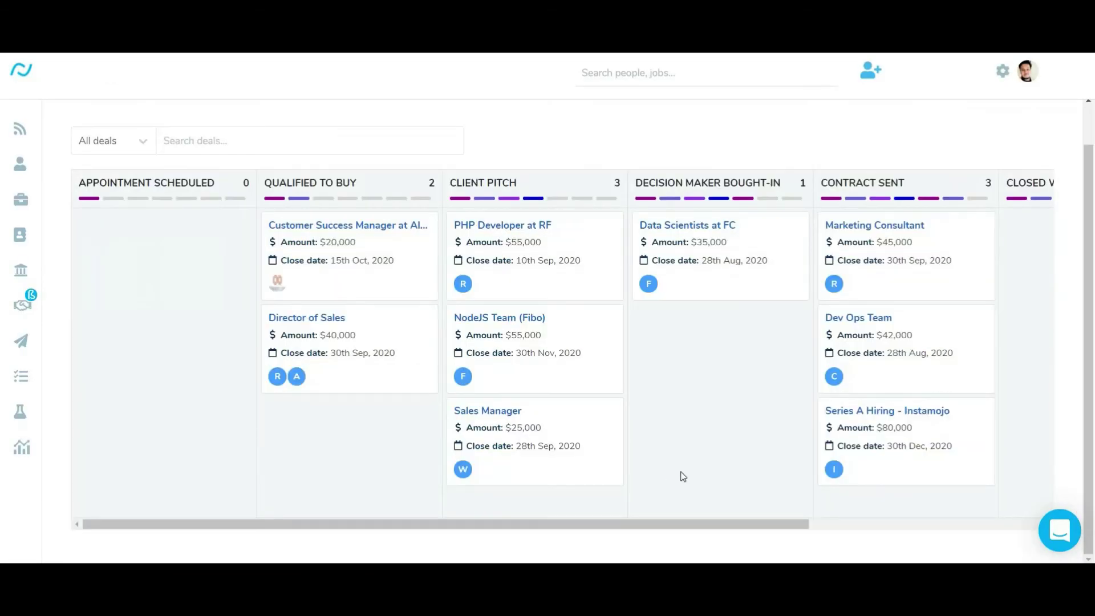
{"action": "scroll", "coordinate": [682, 474], "scroll_direction": "right", "scroll_amount": 5}
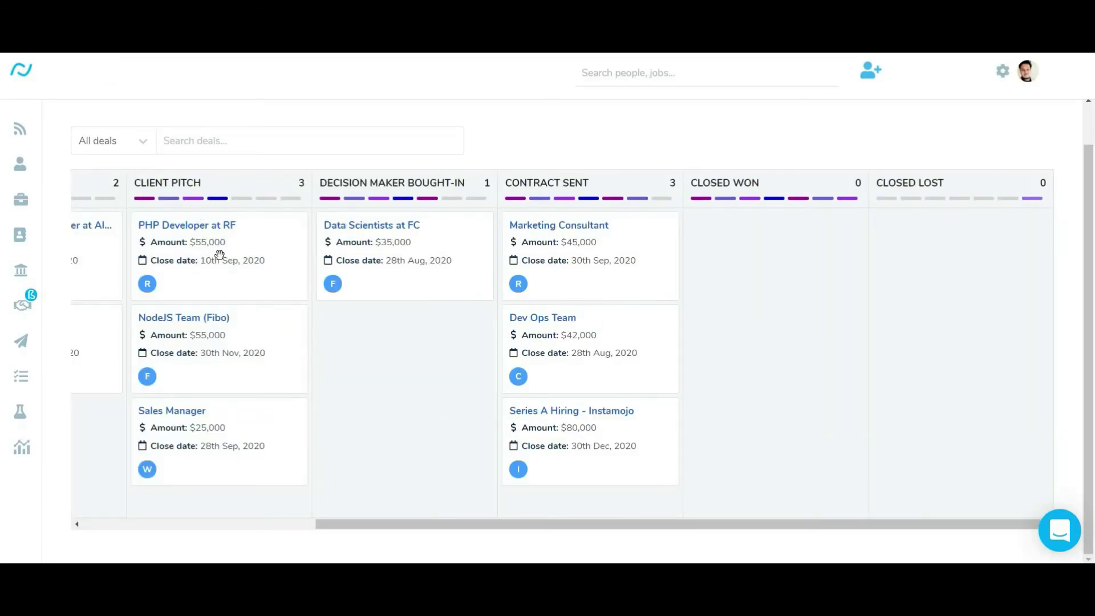
Drop PHP Developer at RF into Closed Won with reason 'Proposal presented to the decision maker'.
{"action": "left_click_drag", "start_coordinate": [219, 253], "coordinate": [757, 295]}
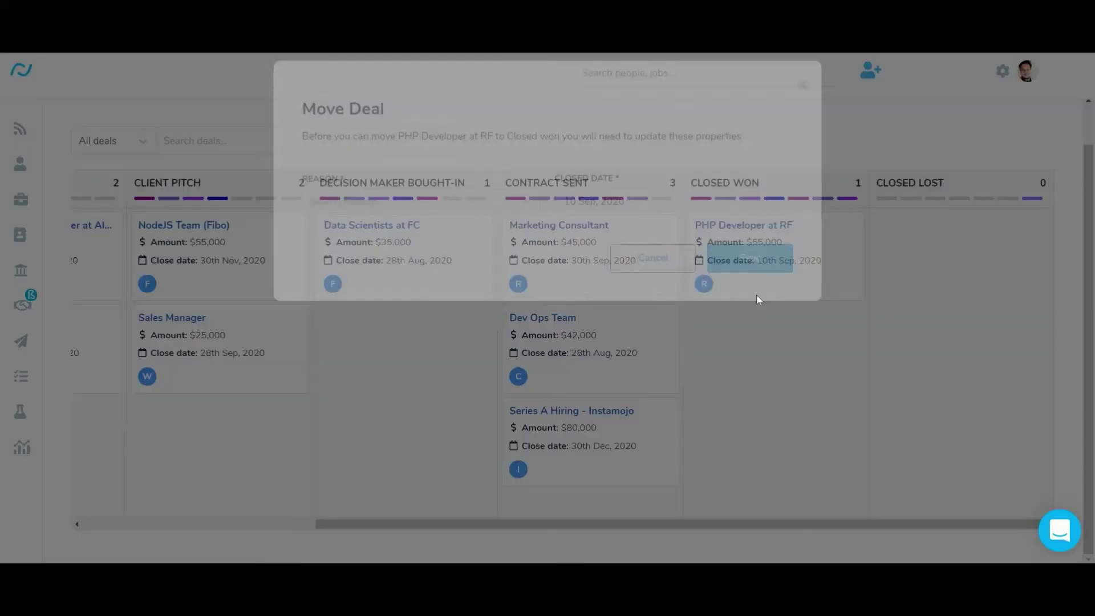
{"action": "left_click", "coordinate": [493, 233]}
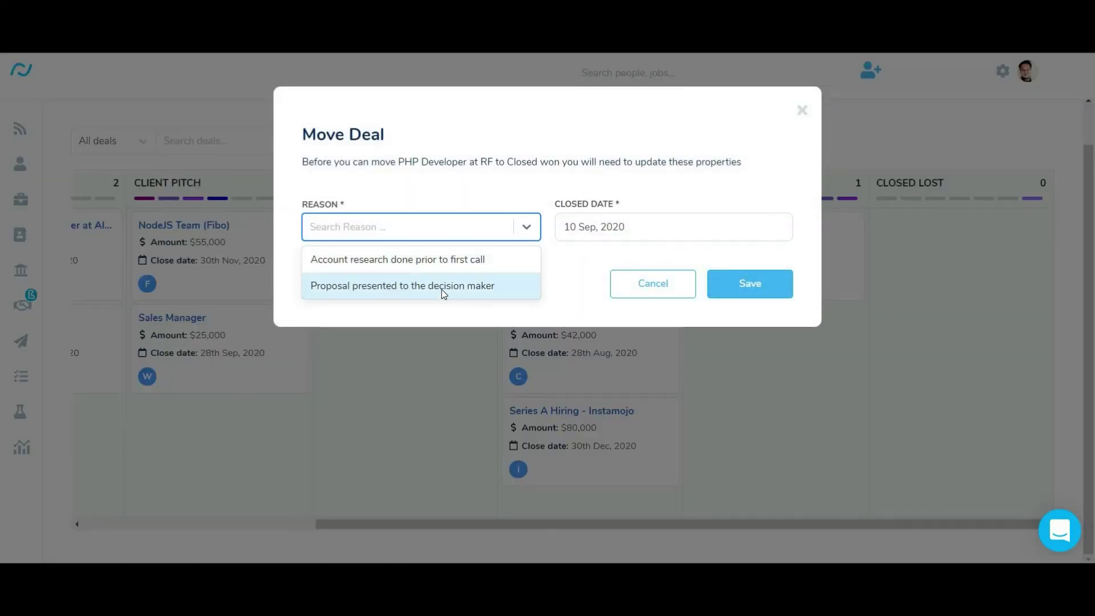
{"action": "left_click", "coordinate": [442, 290]}
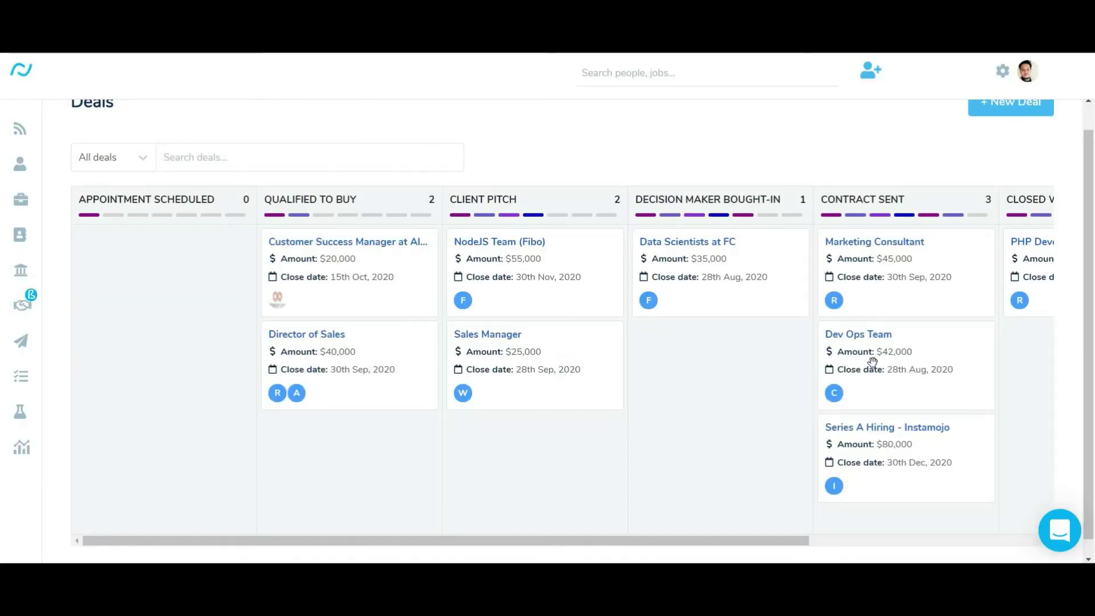
{"action": "scroll", "coordinate": [886, 367], "scroll_direction": "right", "scroll_amount": 5}
Drag the Marketing Consultant deal into Closed Lost, giving Competition as the loss reason.
{"action": "left_click_drag", "start_coordinate": [617, 287], "coordinate": [980, 304]}
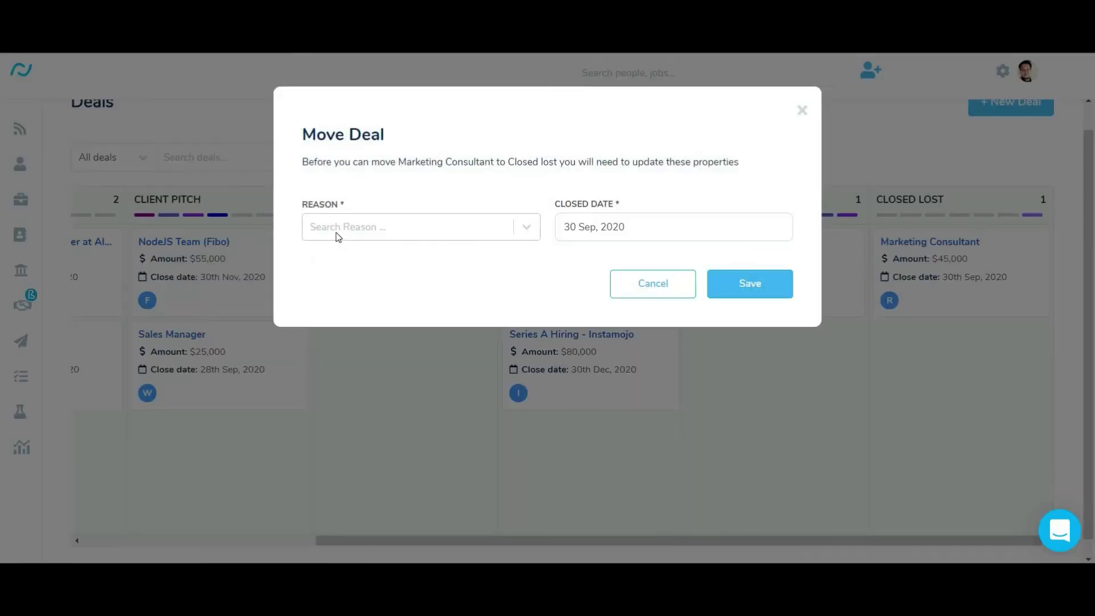
{"action": "left_click", "coordinate": [335, 228]}
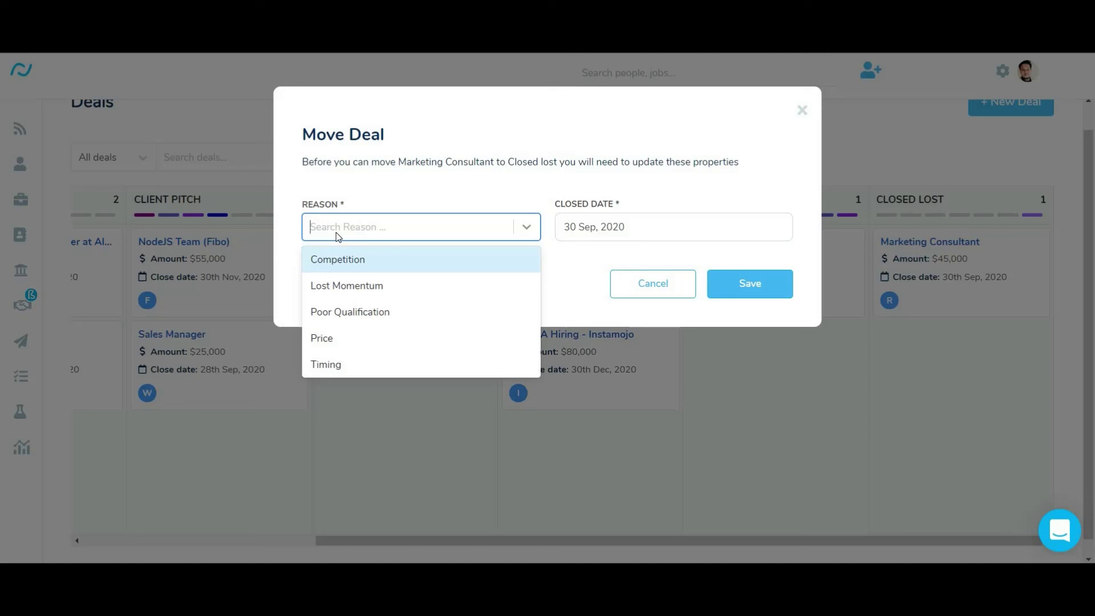
{"action": "left_click", "coordinate": [348, 266]}
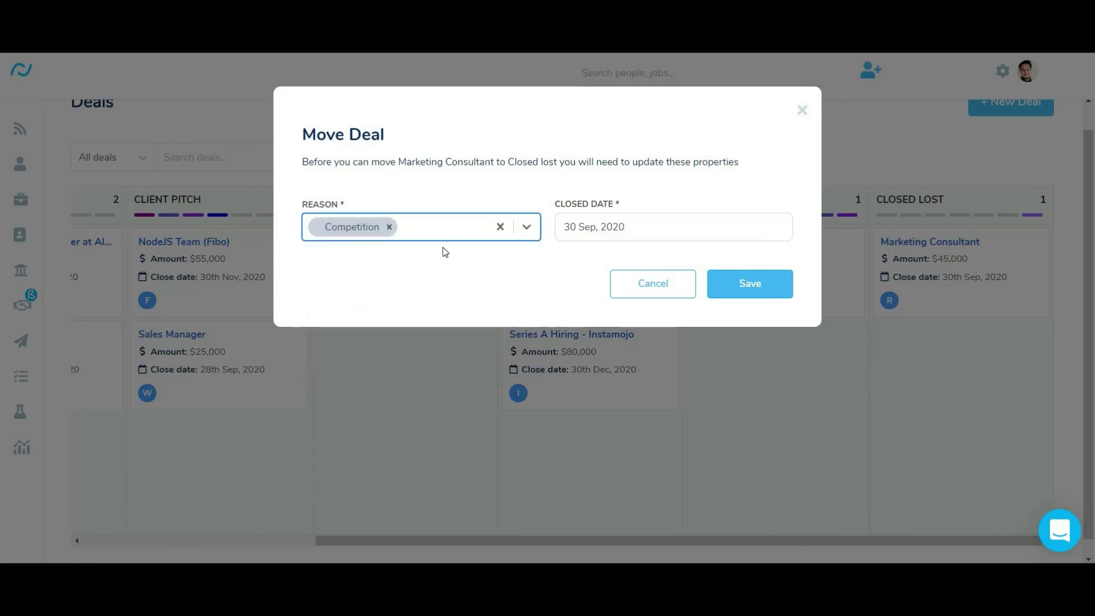
{"action": "left_click", "coordinate": [729, 284]}
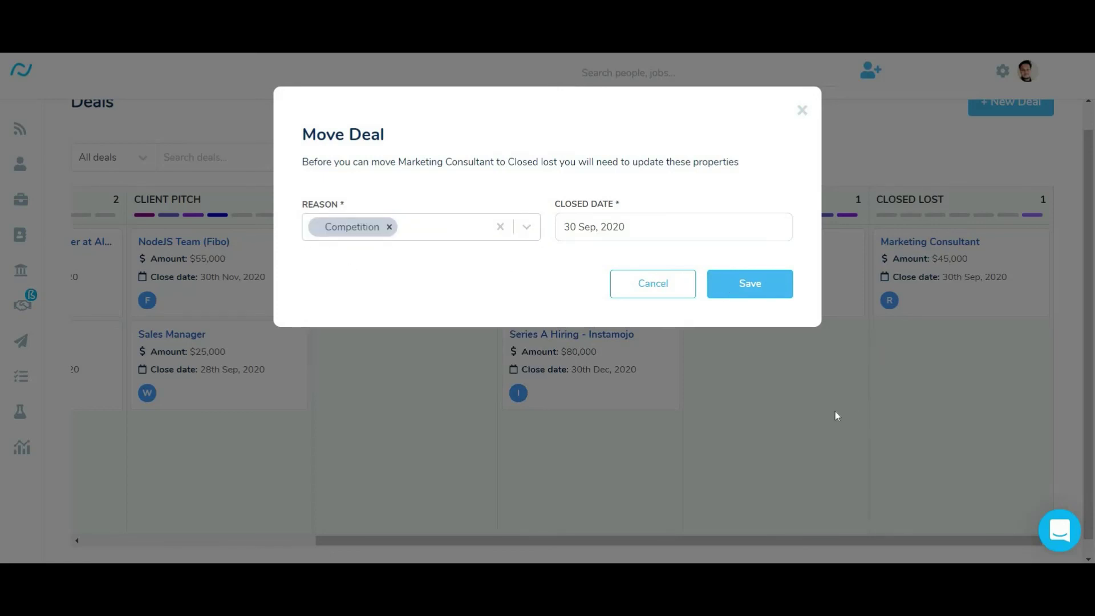
{"action": "scroll", "coordinate": [773, 430], "scroll_direction": "right", "scroll_amount": 5}
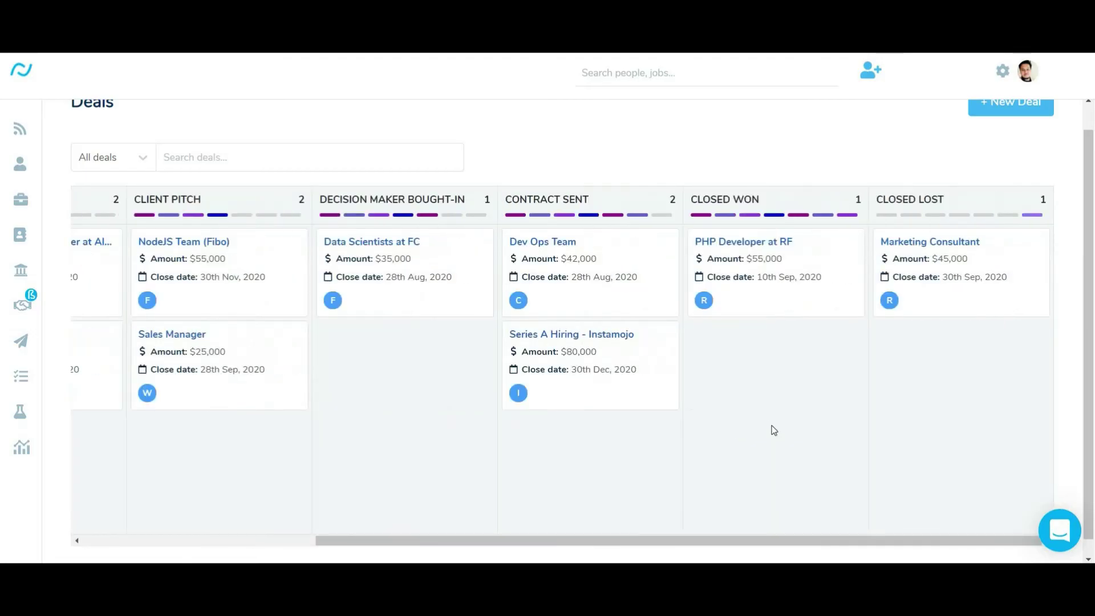